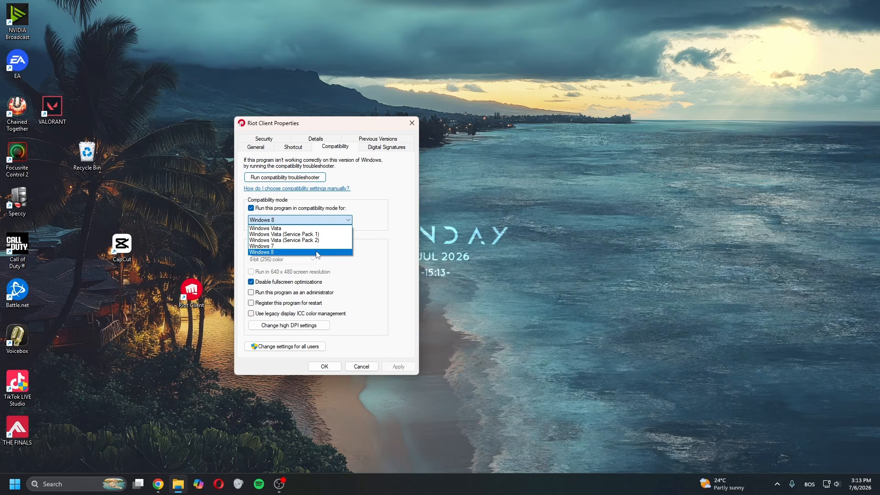
# - Set the Riot Client to run in Windows 8 compatibility mode and as an administrator, then apply the properties
pyautogui.click(316, 253)
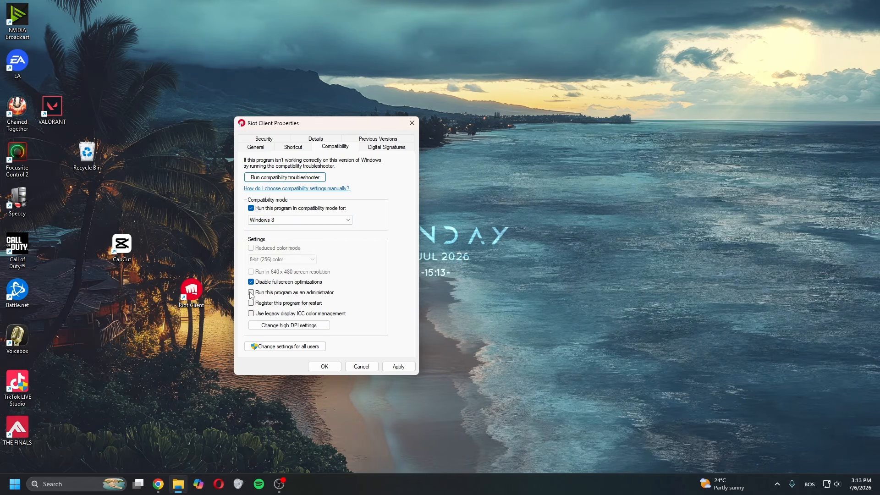
pyautogui.click(252, 293)
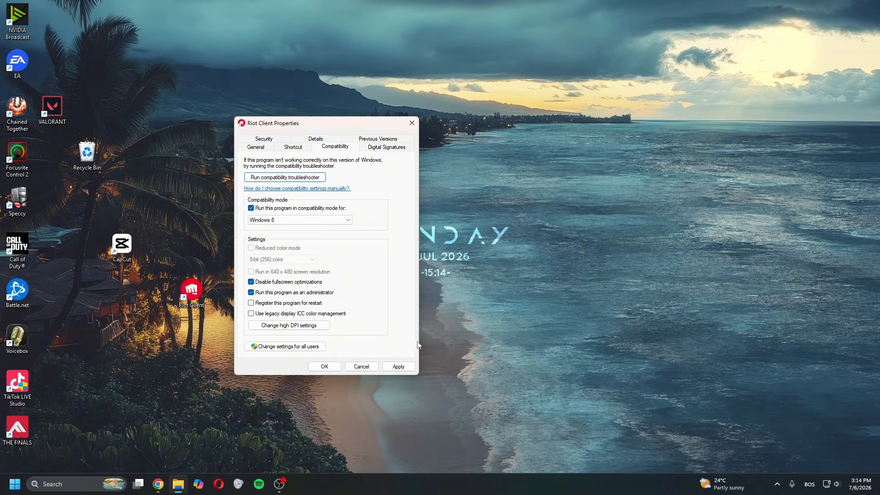
pyautogui.click(398, 367)
pyautogui.click(324, 367)
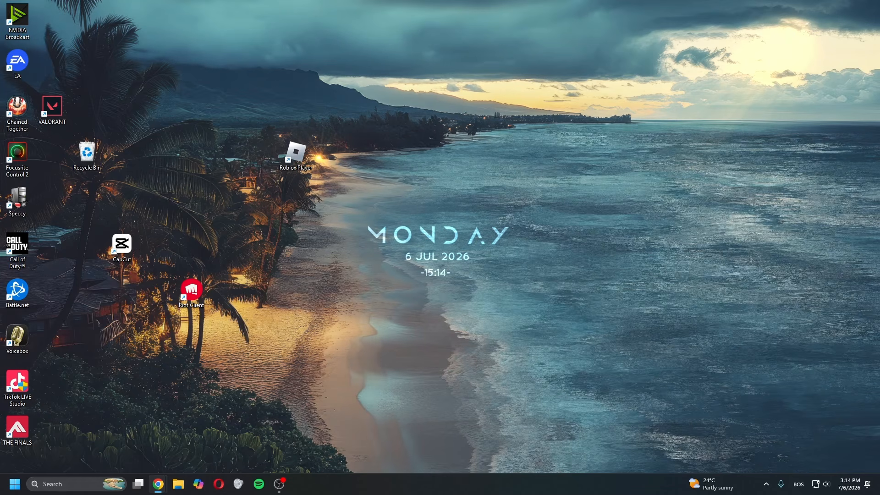
pyautogui.press('super')
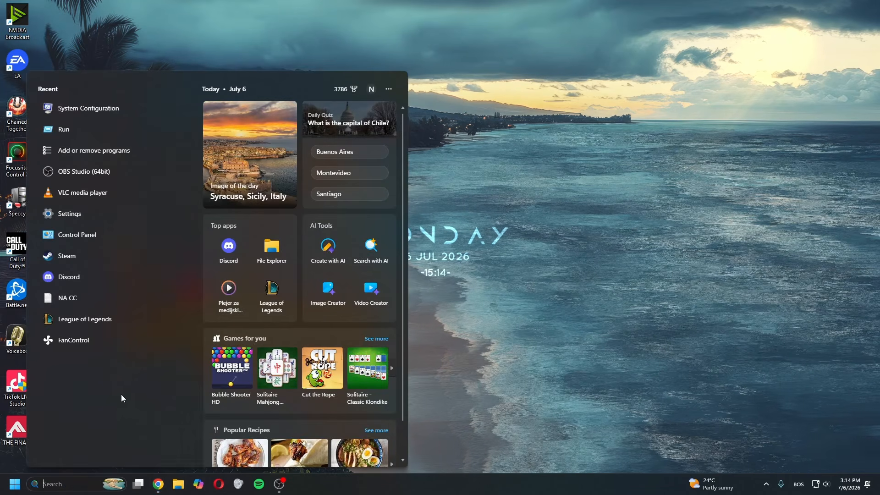
pyautogui.click(484, 369)
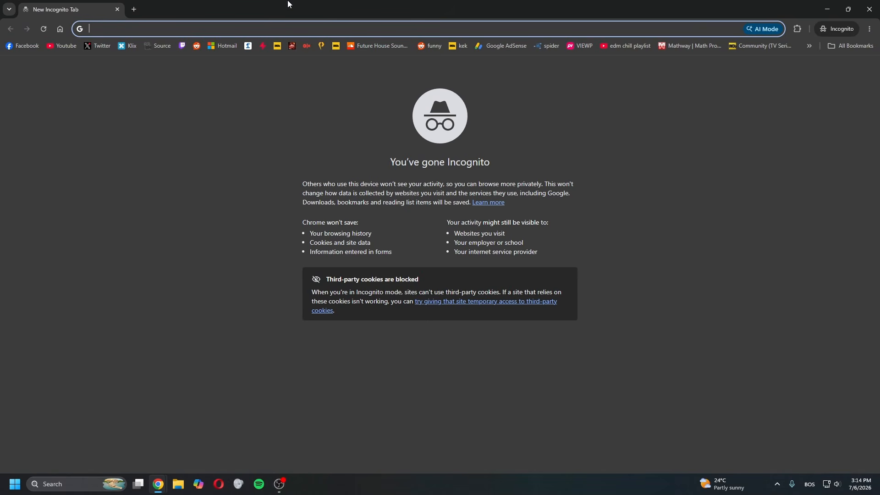
# - Search the web for "revo uninstaller" and open the official Revo Uninstaller website
pyautogui.write('re')
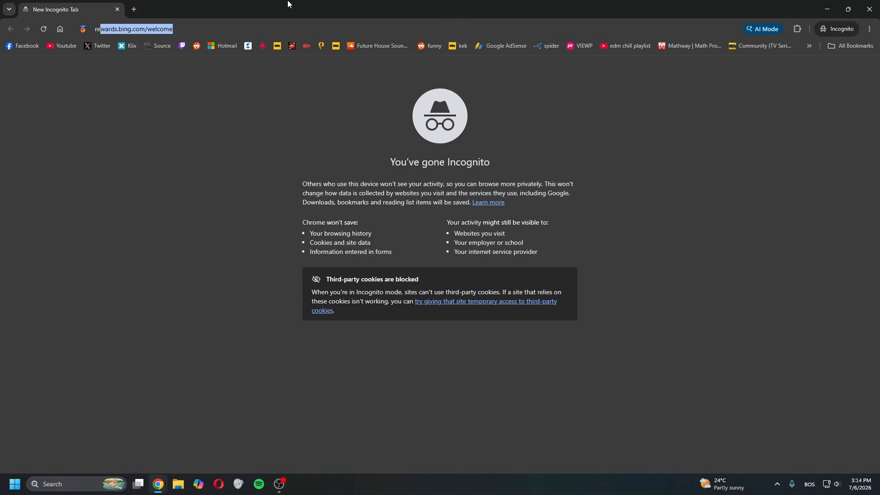
pyautogui.write('vo uninistaller')
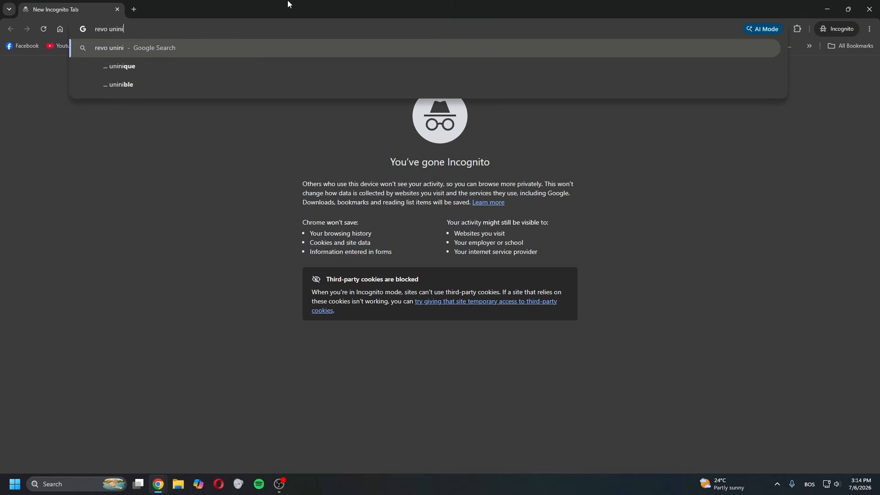
pyautogui.press('Return')
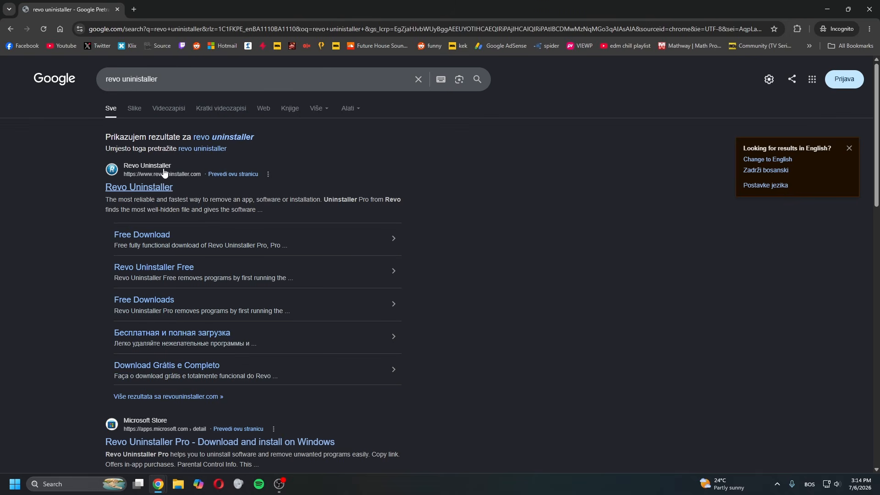
pyautogui.click(153, 187)
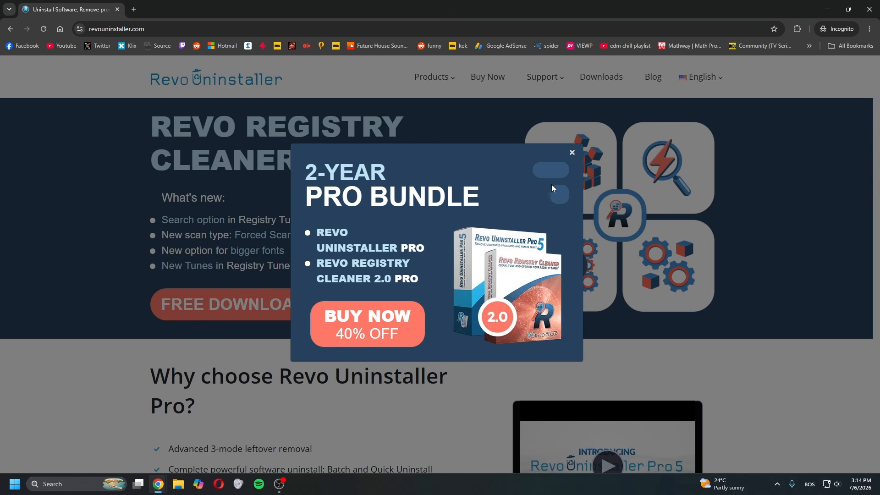
# - Dismiss the Pro bundle offer and open the free download page to view the Revo Uninstaller Free option
pyautogui.click(571, 153)
pyautogui.click(200, 329)
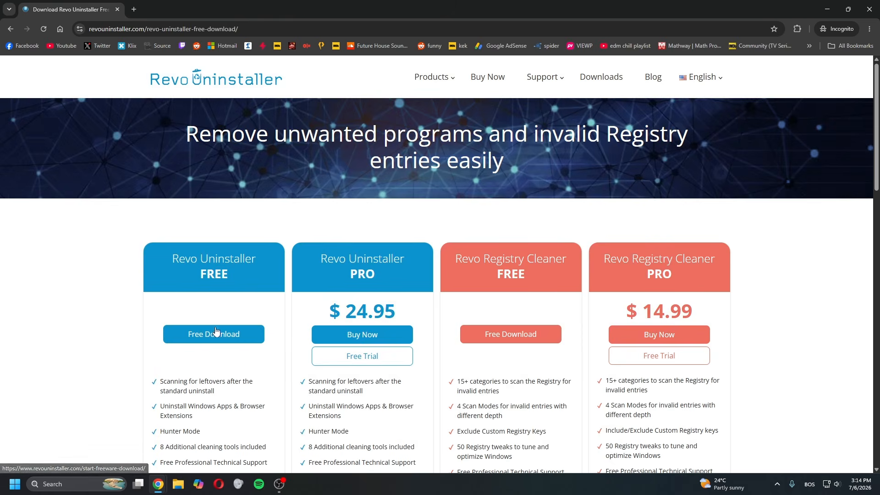
pyautogui.scroll(-2, 225, 232)
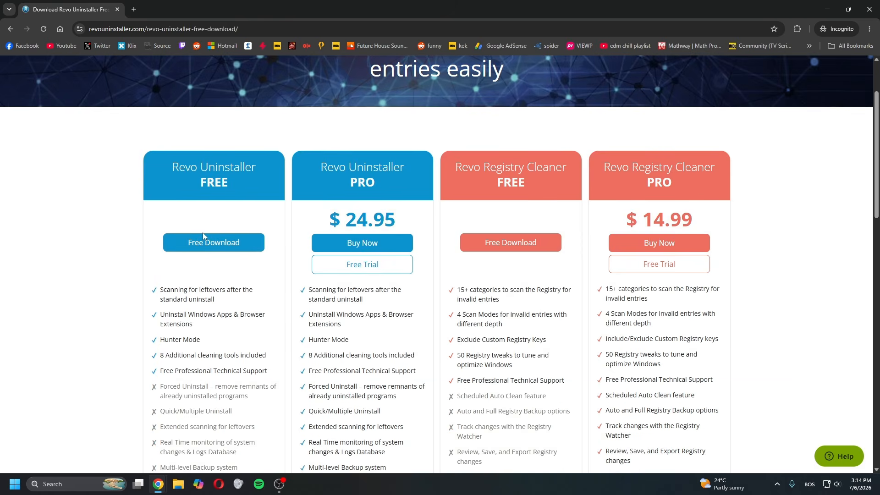
pyautogui.scroll(-1, 202, 233)
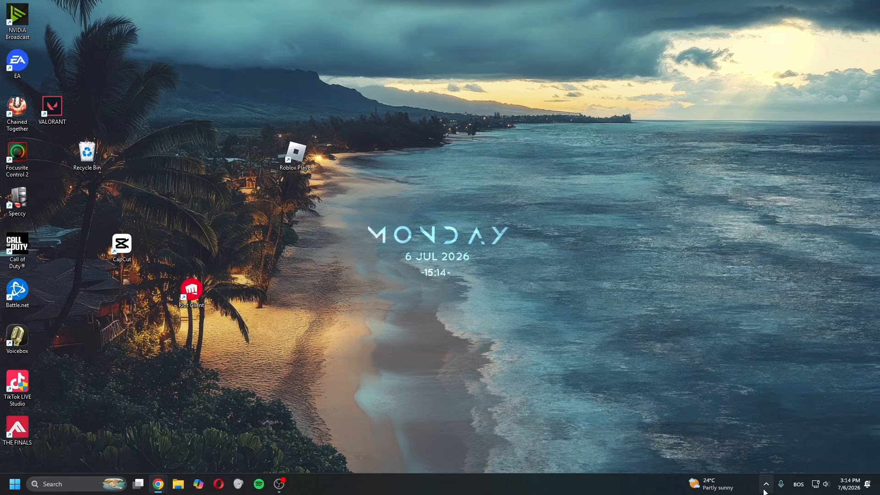
pyautogui.click(766, 484)
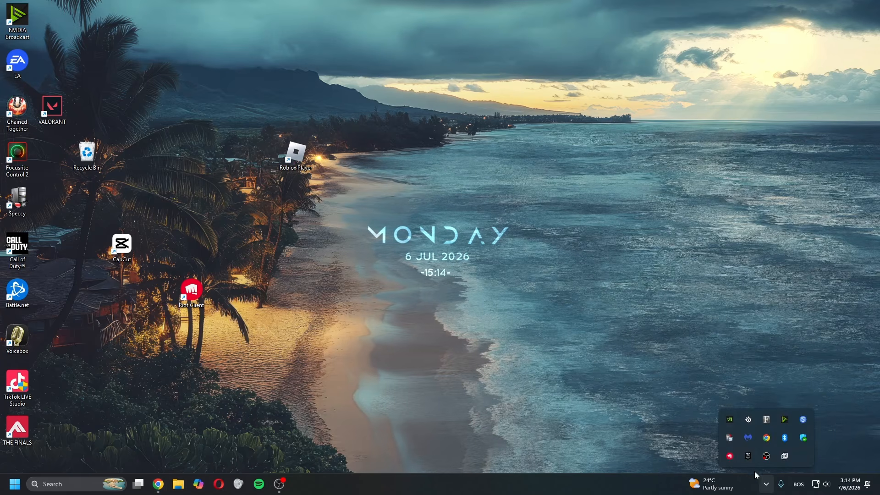
pyautogui.click(726, 438)
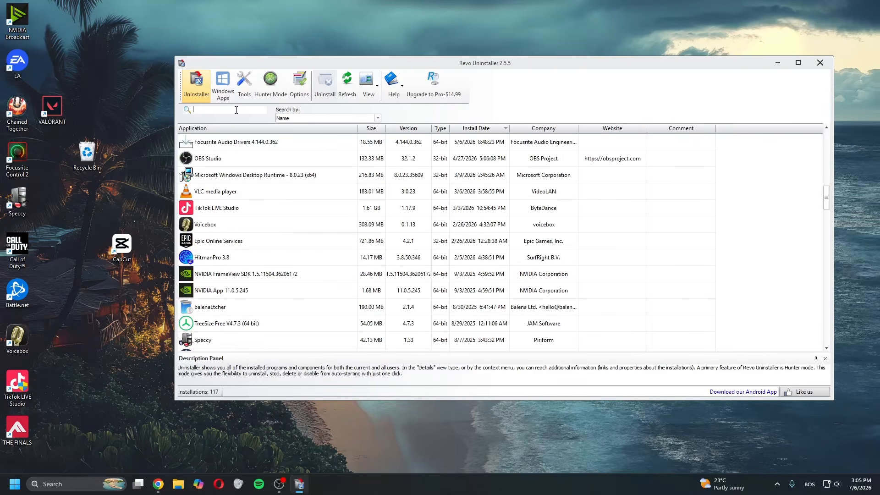
# - Find Riot Vanguard by searching the installed programs for "riot" and uninstall it without making a System Restore Point
pyautogui.write('riot')
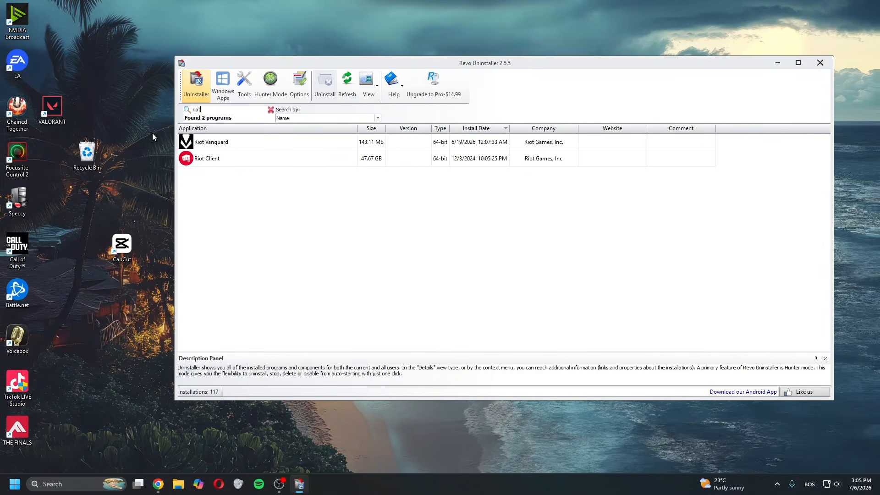
pyautogui.click(313, 145)
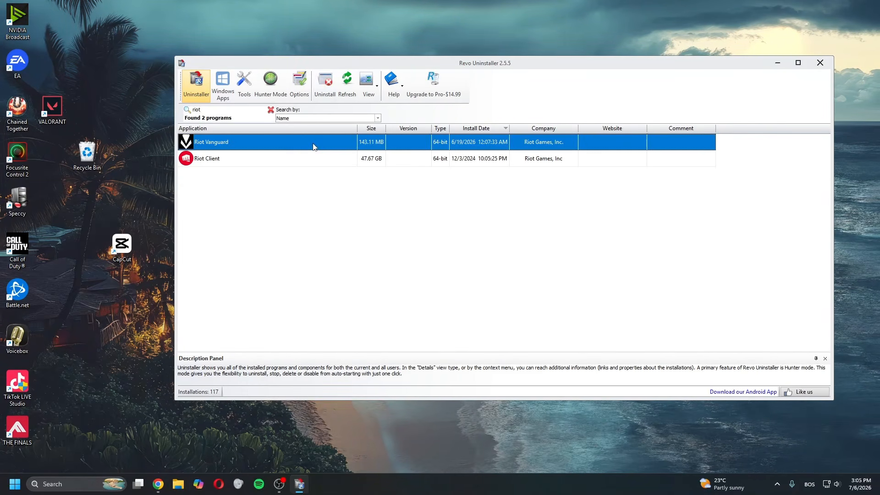
pyautogui.doubleClick(313, 146)
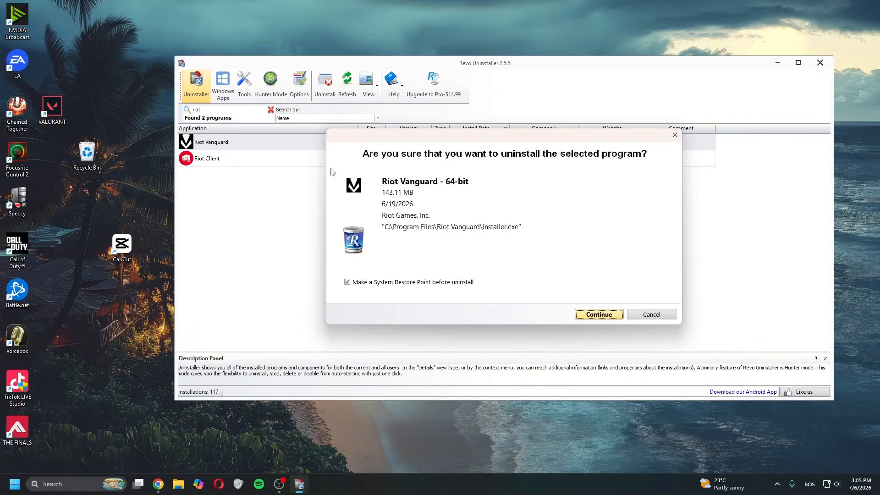
pyautogui.click(375, 285)
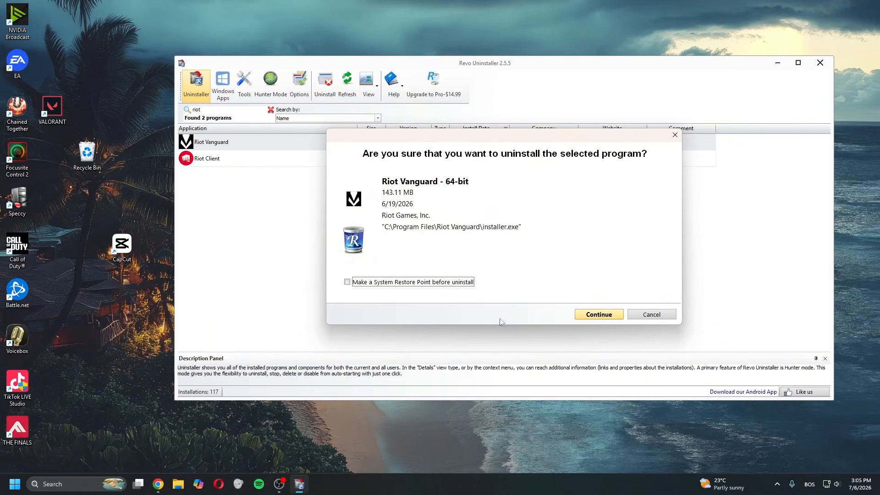
pyautogui.click(598, 316)
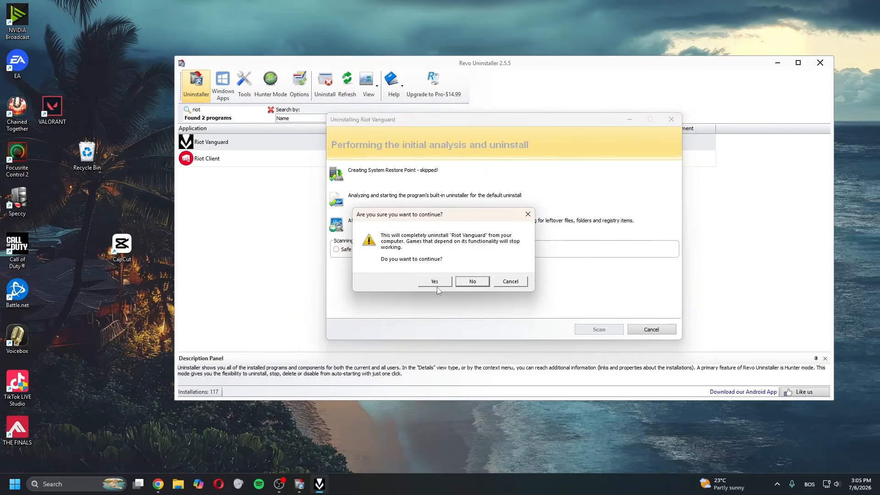
pyautogui.click(435, 282)
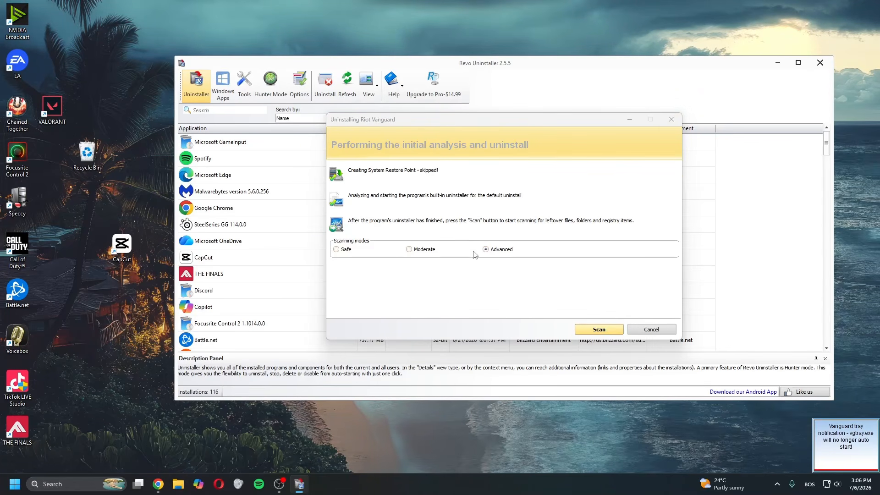
# - Scan for Riot Vanguard leftovers in Advanced mode and delete all the leftover registry items
pyautogui.click(591, 332)
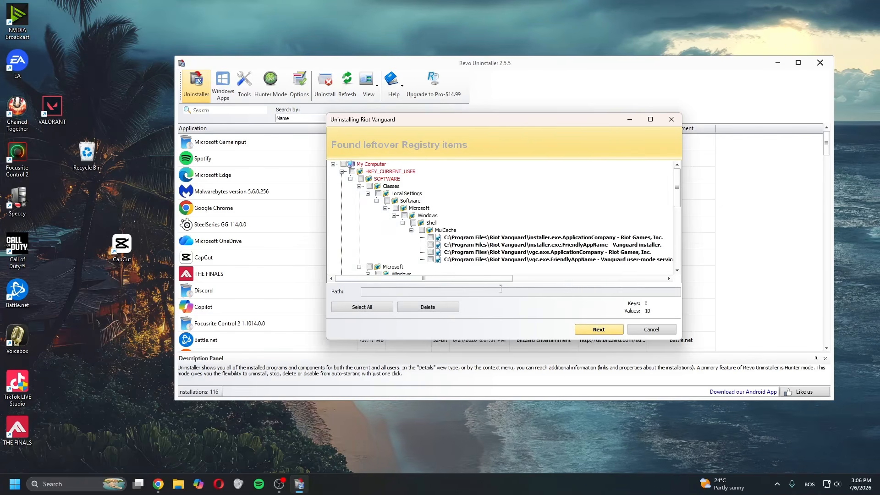
pyautogui.scroll(-5, 440, 192)
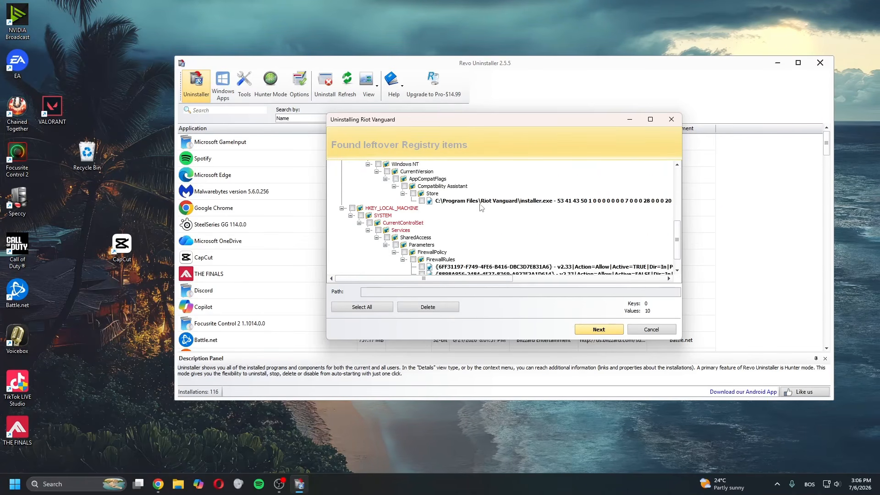
pyautogui.click(362, 307)
pyautogui.click(428, 307)
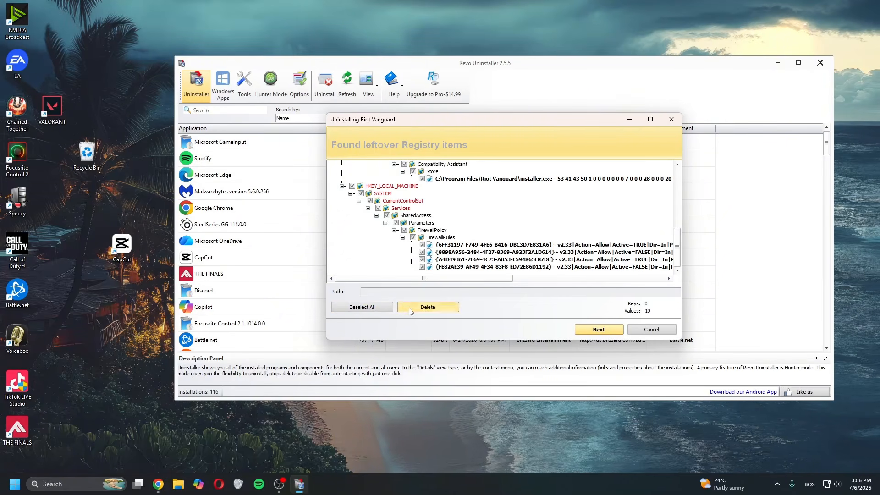
pyautogui.click(529, 254)
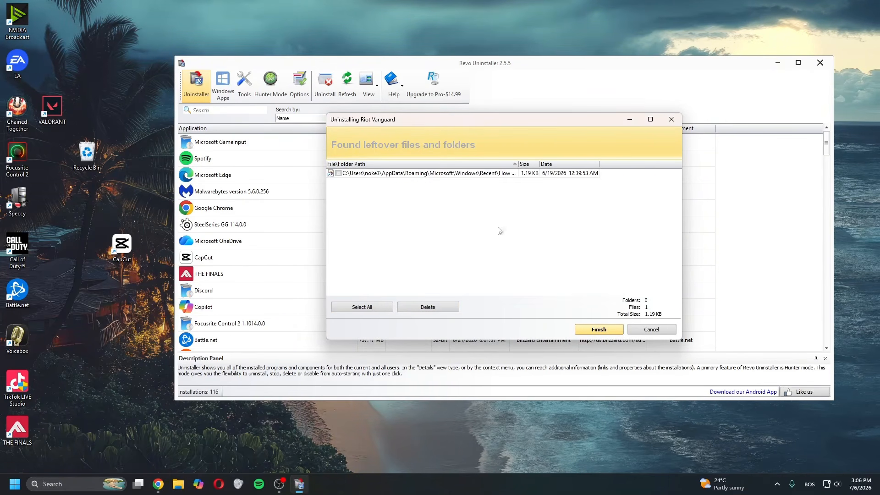
# - Delete all the leftover Riot Vanguard files and close Revo Uninstaller
pyautogui.click(386, 306)
pyautogui.click(412, 307)
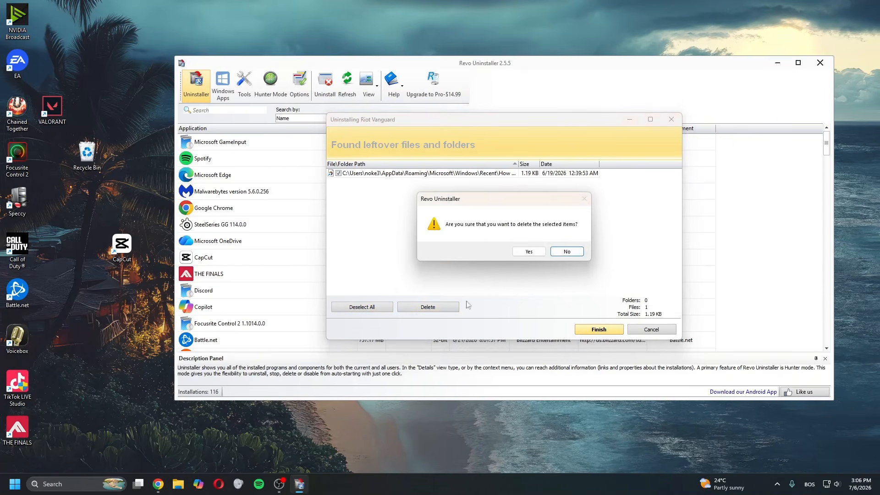
pyautogui.click(529, 252)
pyautogui.scroll(-3, 351, 319)
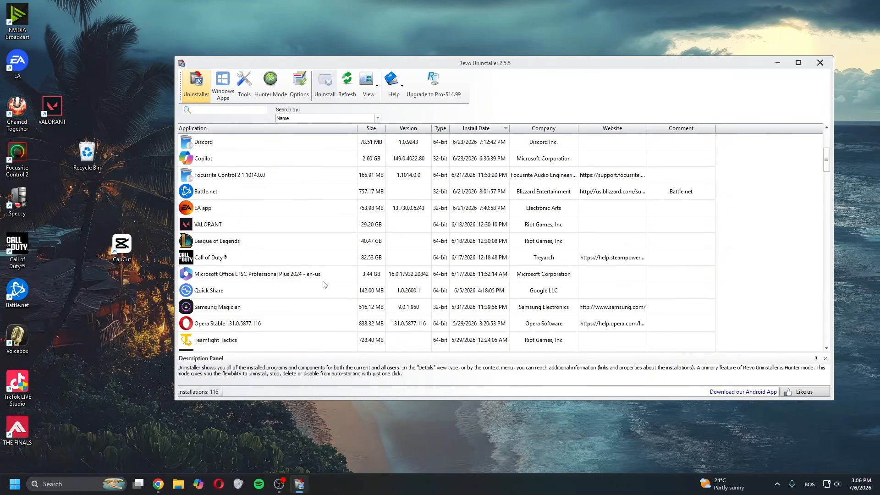
pyautogui.scroll(3, 324, 284)
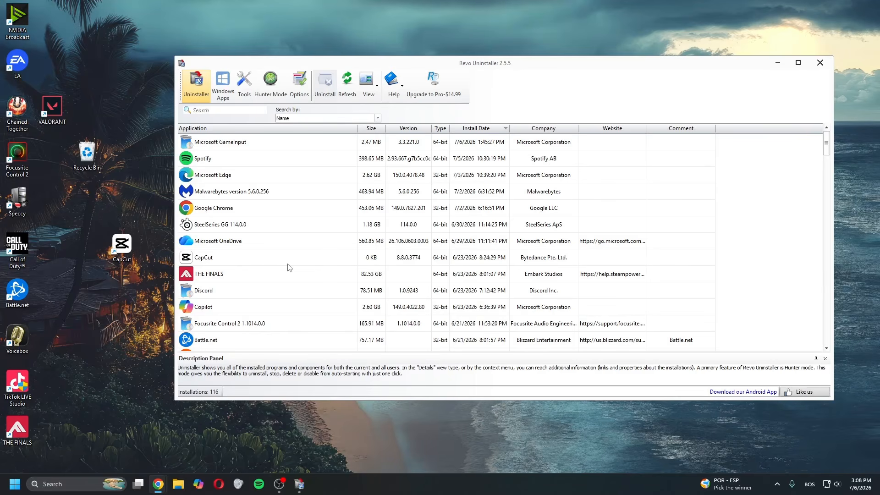
pyautogui.click(820, 62)
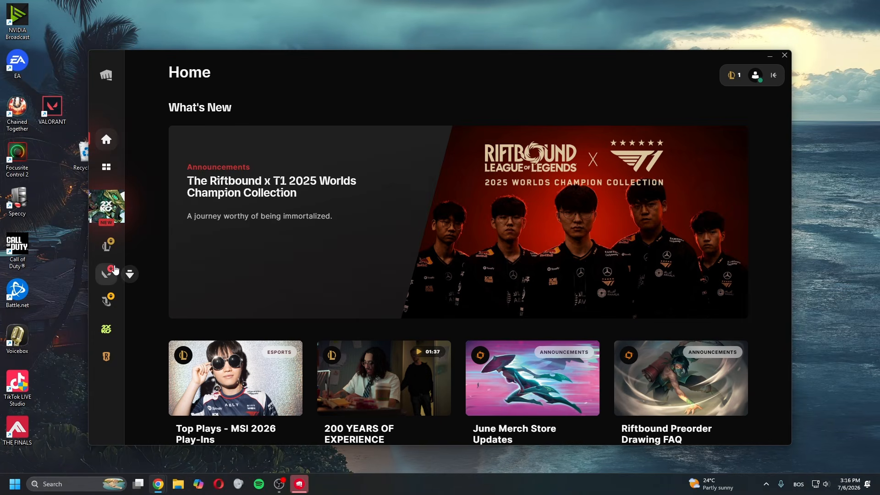
# - Update VALORANT from its page in the Riot Client to reinstall Vanguard, and close the client
pyautogui.click(115, 270)
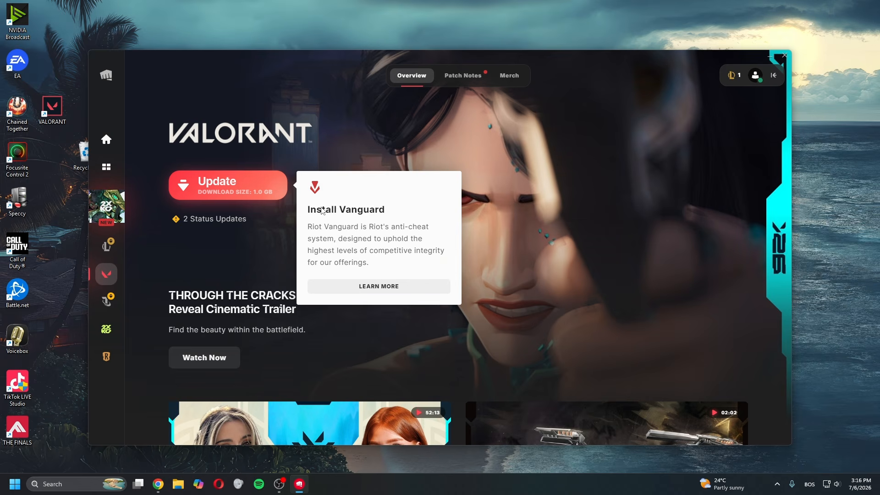
pyautogui.click(275, 193)
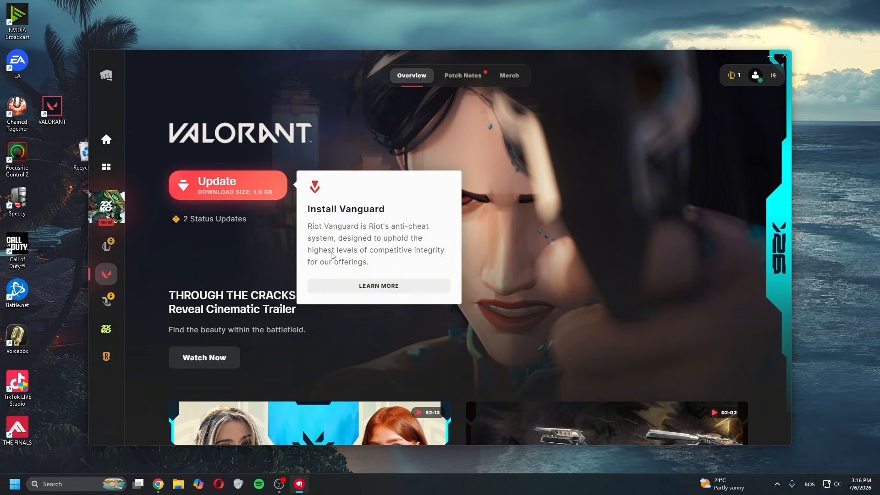
pyautogui.click(233, 196)
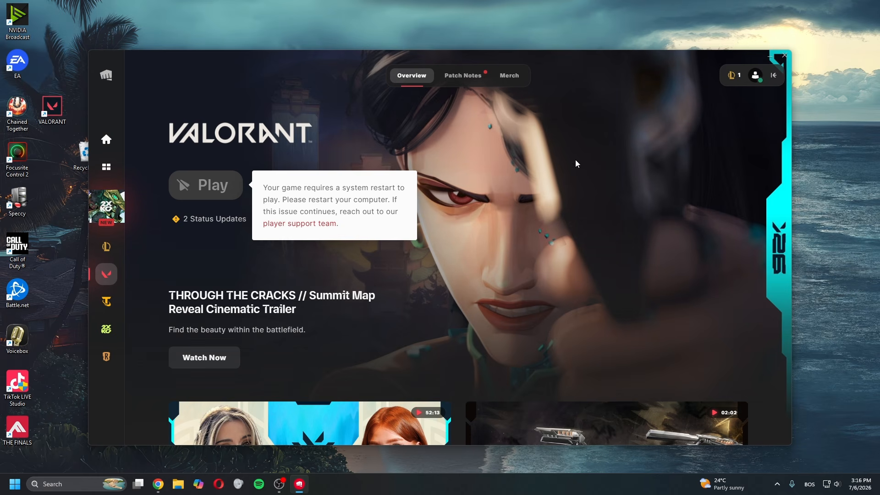
pyautogui.click(784, 58)
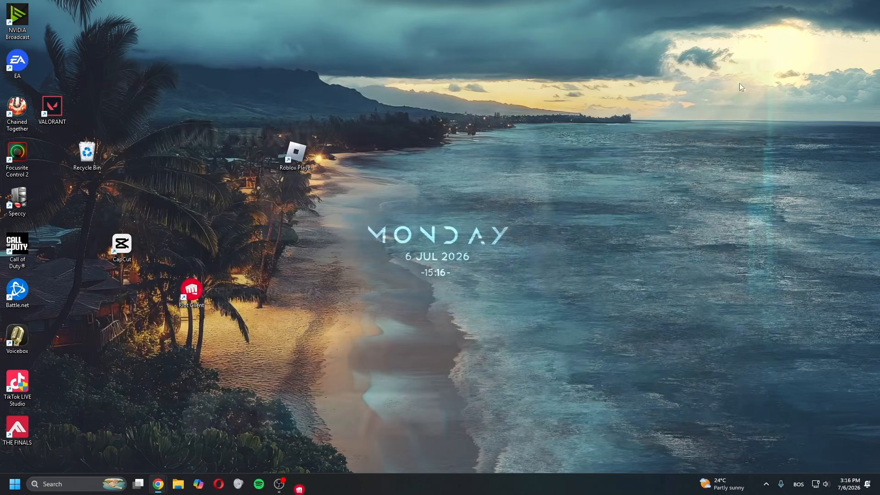
# - Find the Run app with Windows search and open its dialog
pyautogui.click(63, 485)
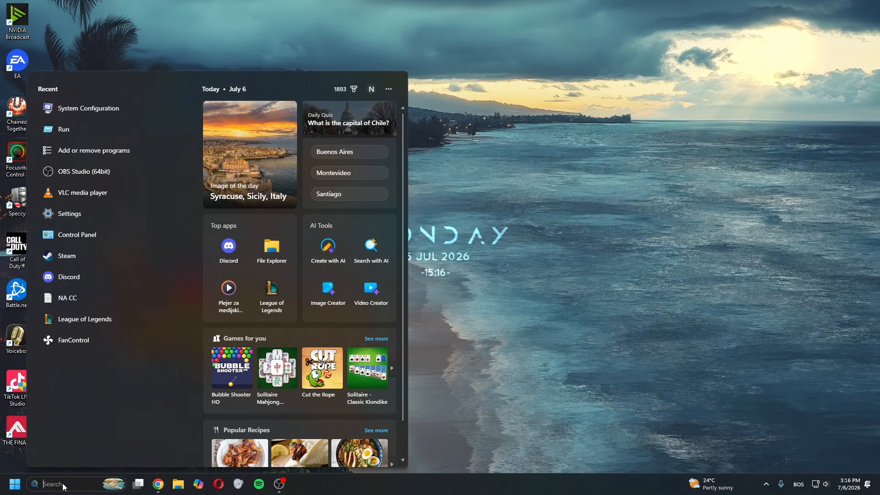
pyautogui.click(573, 354)
pyautogui.click(70, 484)
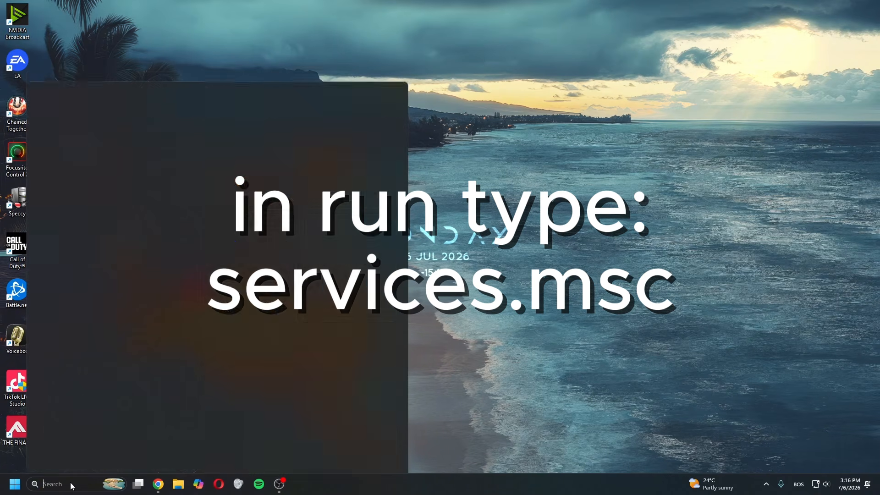
pyautogui.write('run')
pyautogui.press('Return')
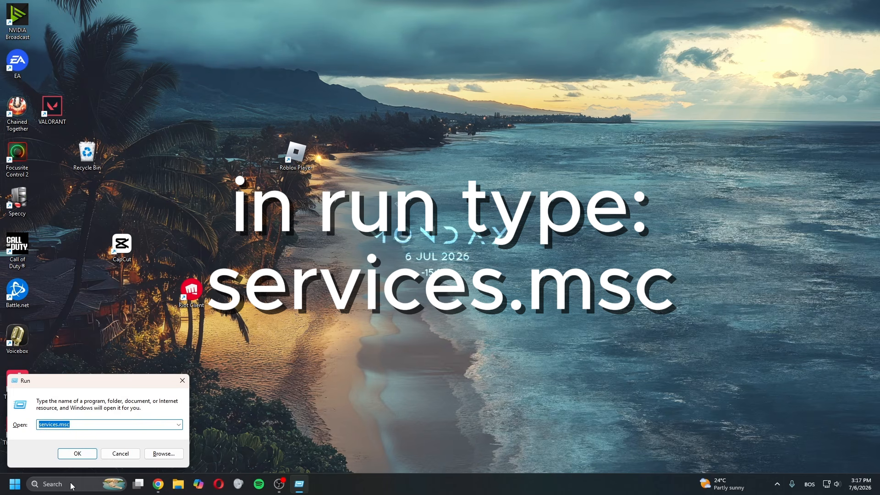
# - Run services.msc, find the vgc service in the list and open its properties
pyautogui.press('Return')
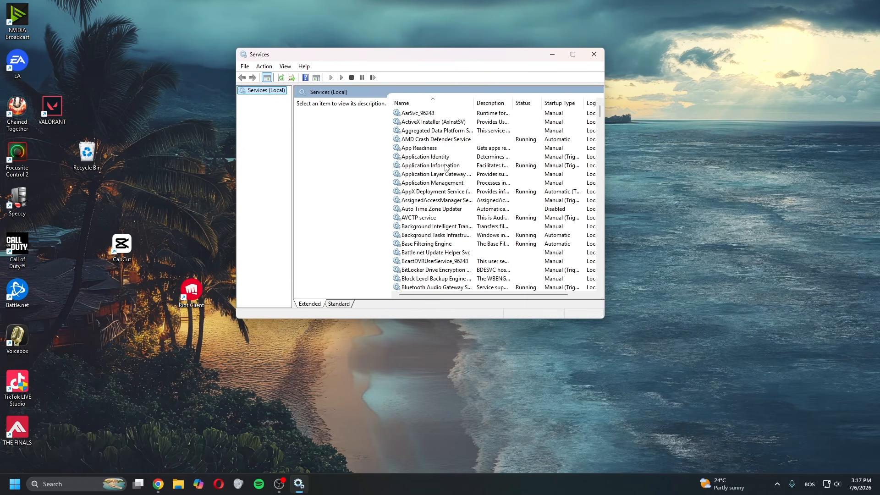
pyautogui.click(445, 168)
pyautogui.press('v')
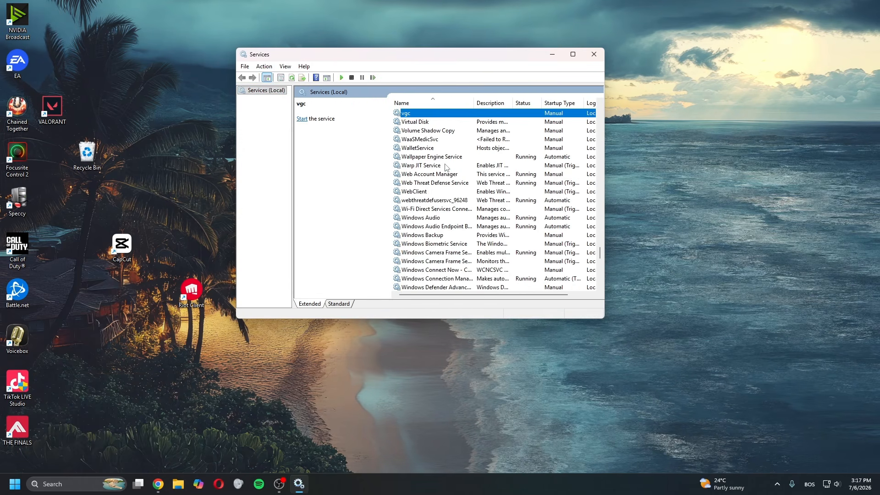
pyautogui.doubleClick(441, 114)
# - Set the vgc service's startup type to Automatic, apply the change and close Services
pyautogui.click(412, 179)
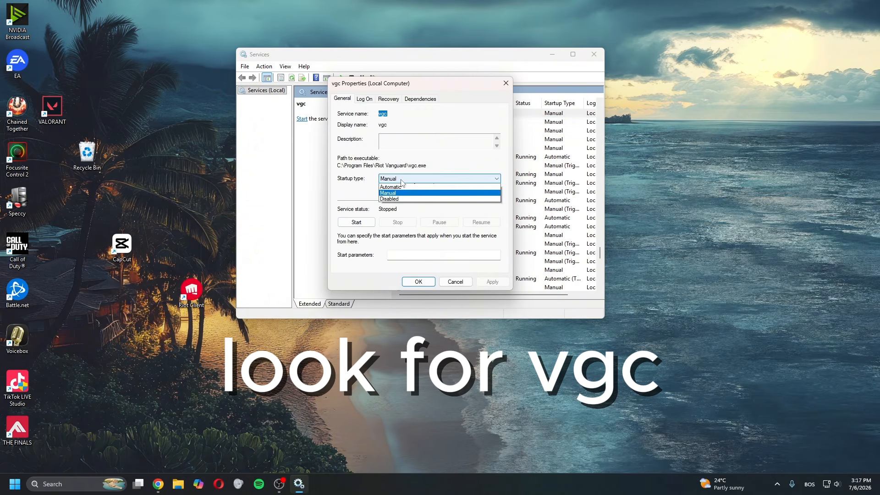
pyautogui.click(414, 193)
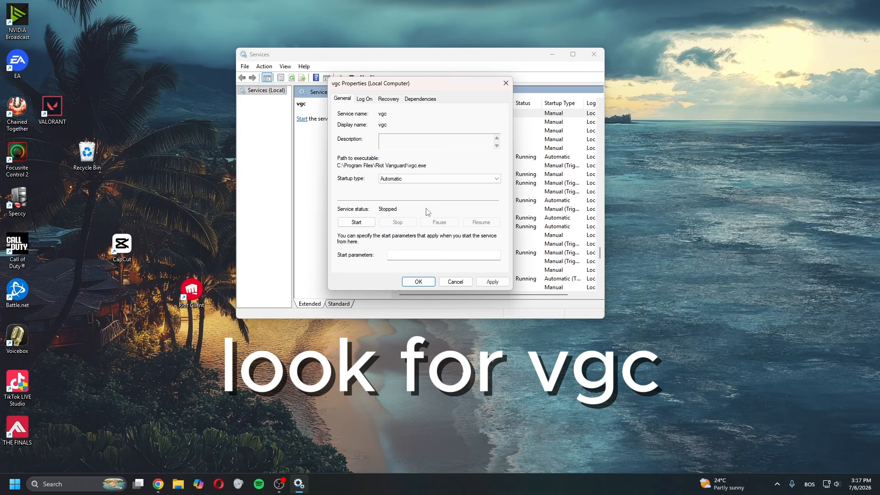
pyautogui.click(494, 282)
pyautogui.click(418, 281)
pyautogui.click(586, 58)
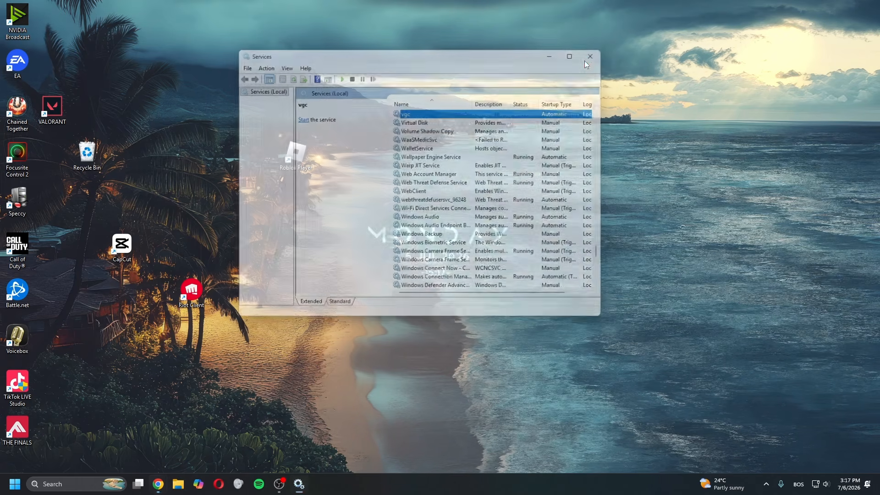
# - Find and open System Configuration with Windows search, and list its services with all Microsoft services hidden
pyautogui.click(51, 476)
pyautogui.write('system Configuration')
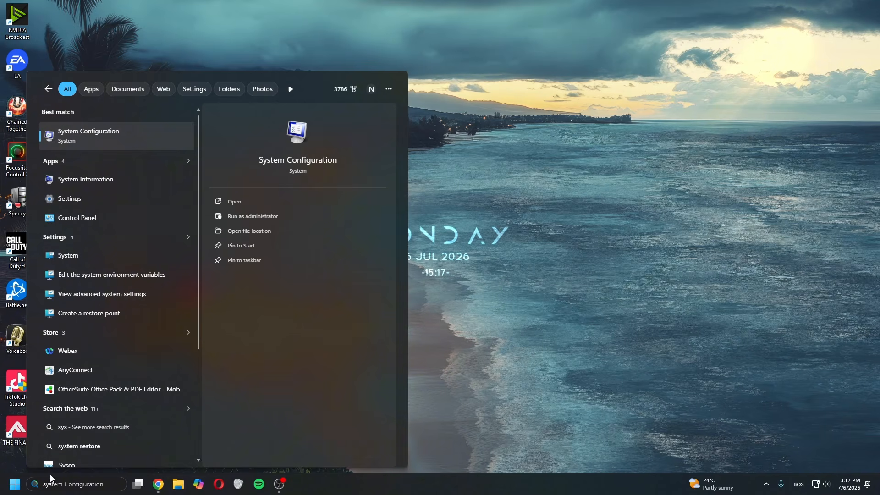
pyautogui.press('Return')
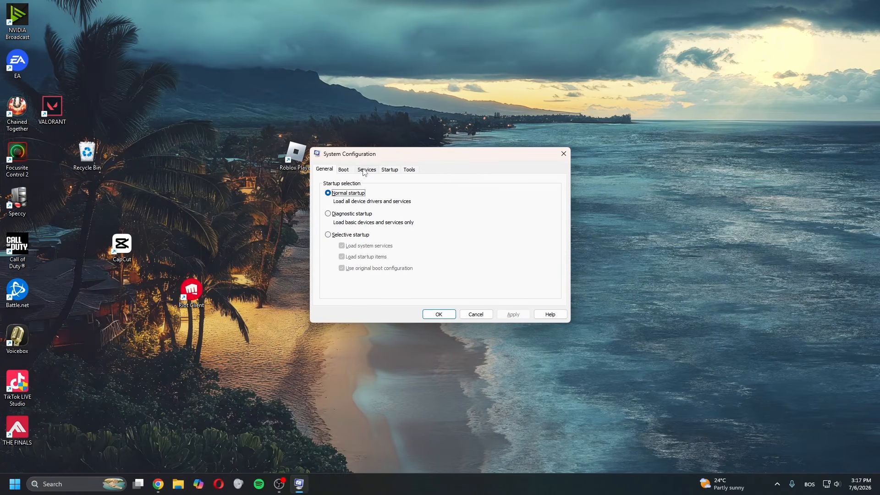
pyautogui.click(365, 170)
pyautogui.click(340, 300)
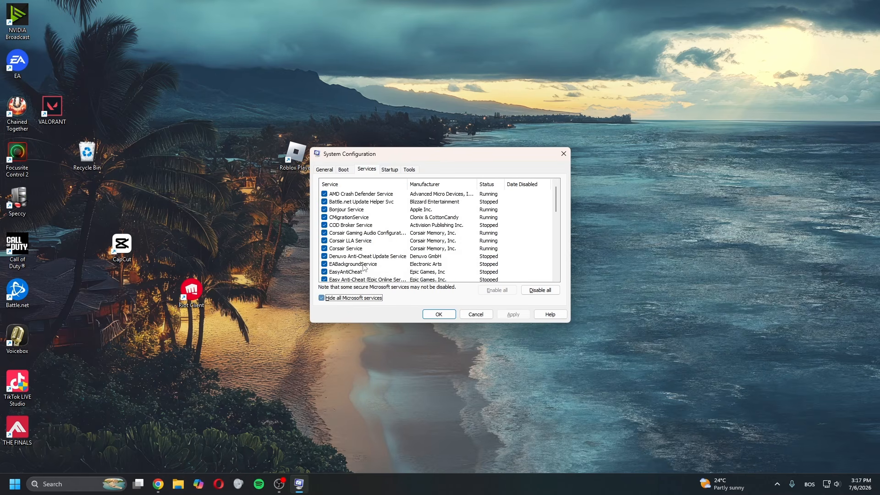
# - Uncheck and recheck the vgc service from Riot Games so it is enabled, and apply and confirm the configuration
pyautogui.scroll(-5, 353, 266)
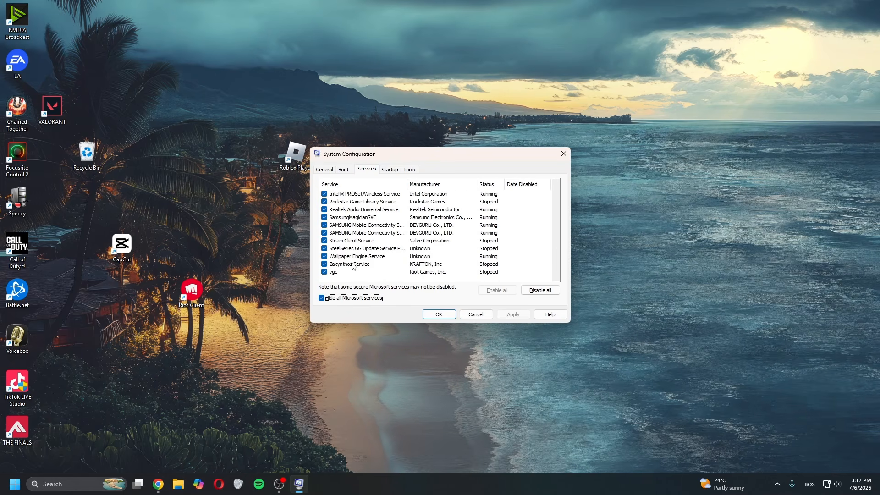
pyautogui.click(324, 272)
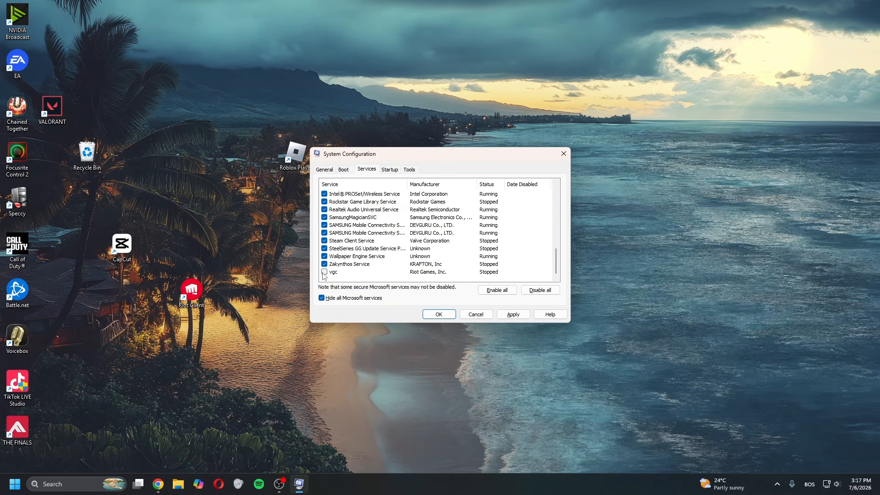
pyautogui.click(324, 272)
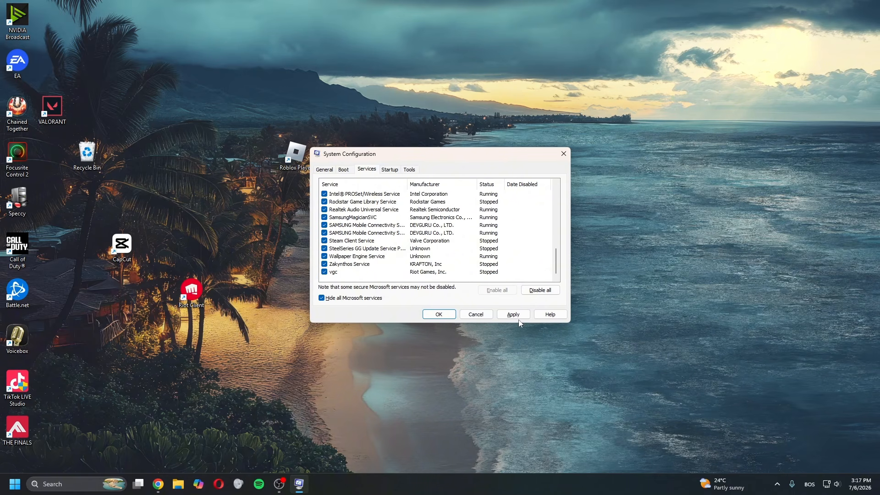
pyautogui.click(513, 315)
pyautogui.click(439, 315)
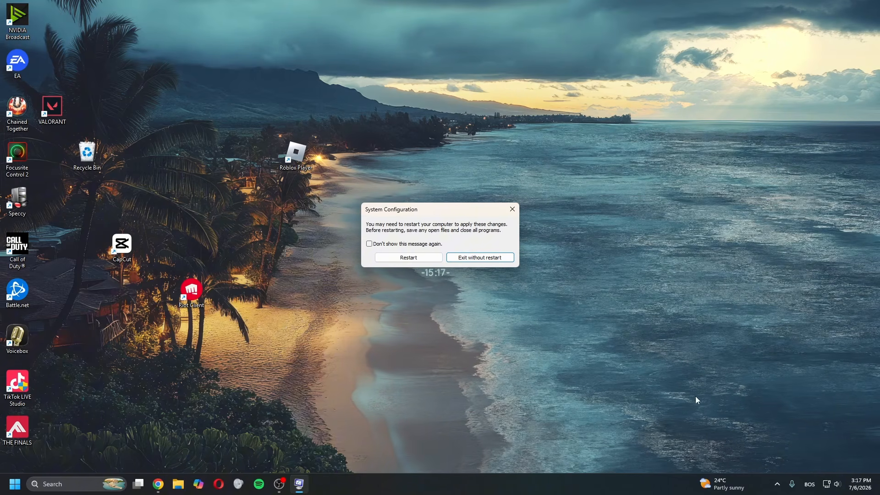
# - Examine the hidden system tray icons, close them and return to the System Configuration restart prompt
pyautogui.click(777, 484)
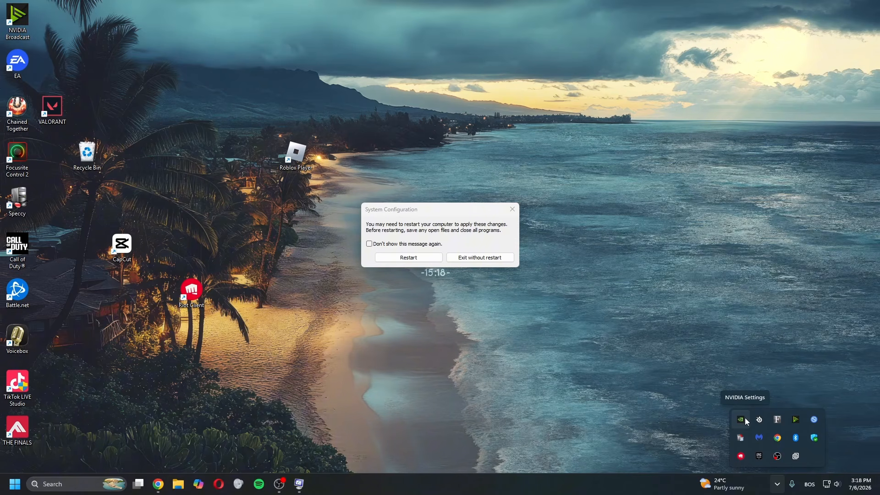
pyautogui.click(556, 381)
pyautogui.click(463, 244)
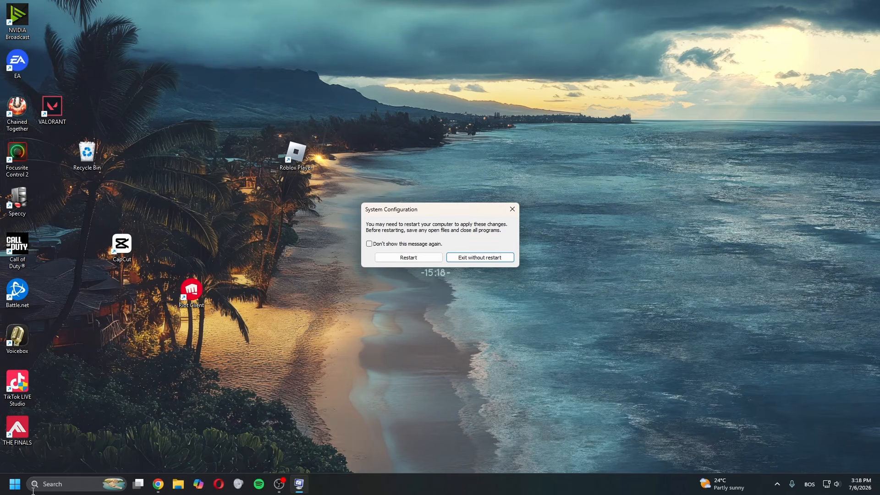